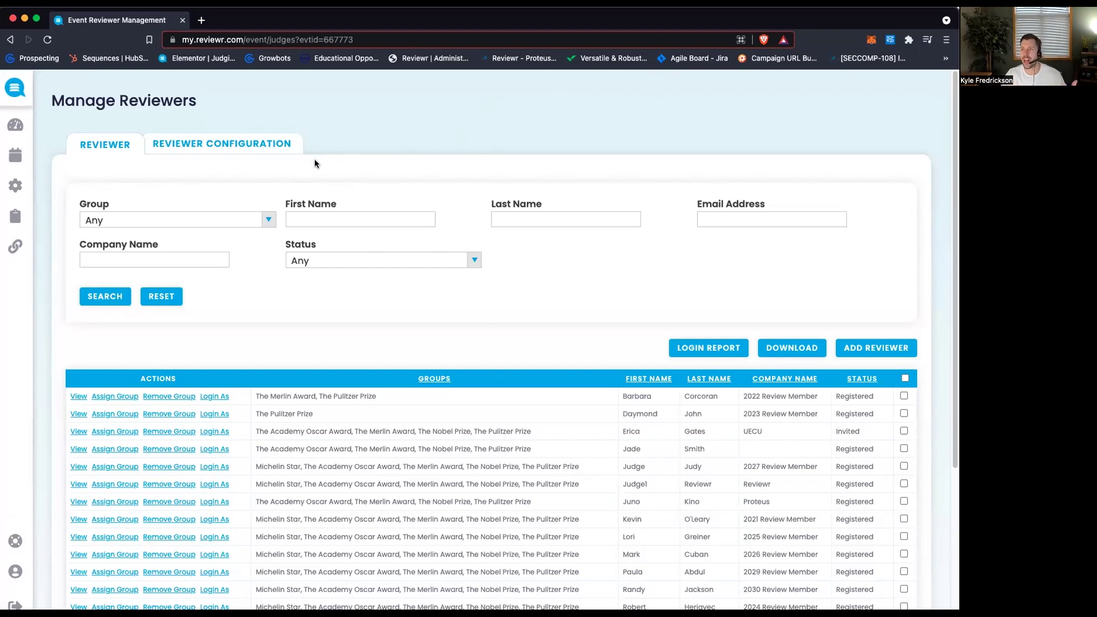
Choose Login As on the first reviewer row of the Manage Reviewers list.
scroll(338, 214, "down", 3)
scroll(343, 224, "up", 2)
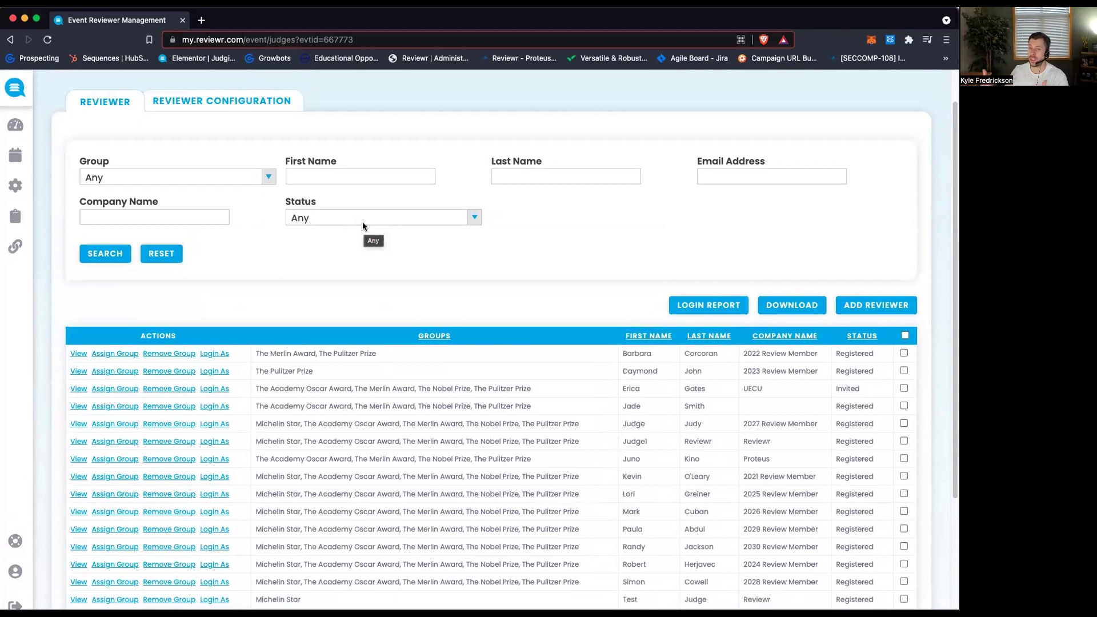
left_click(215, 354)
Confirm logging in as that reviewer in the warning dialog.
left_click(248, 379)
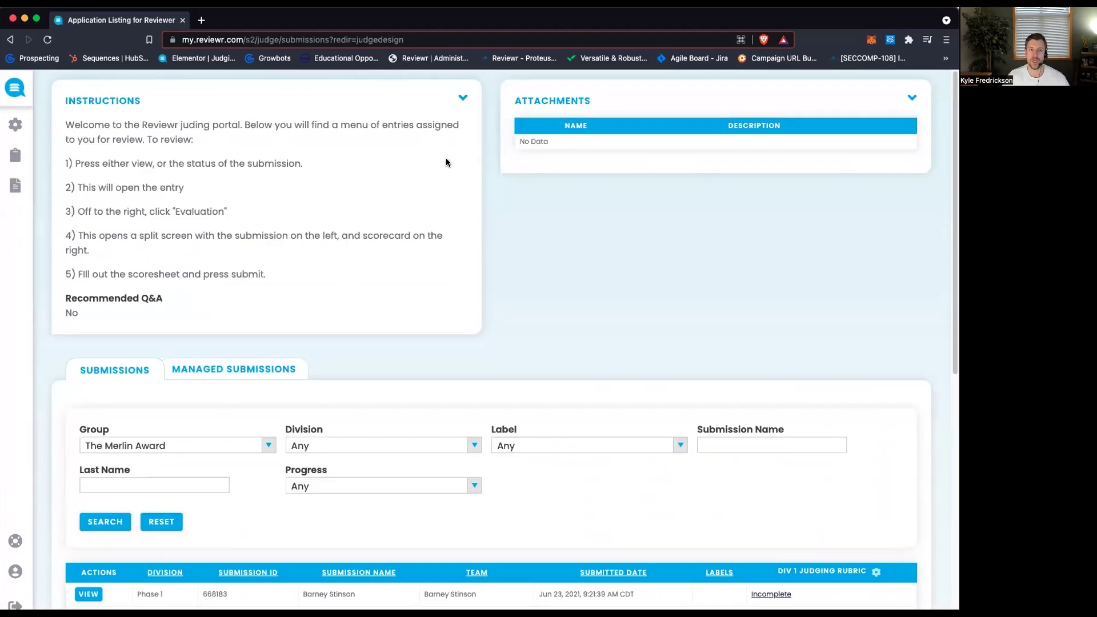
scroll(434, 194, "down", 3)
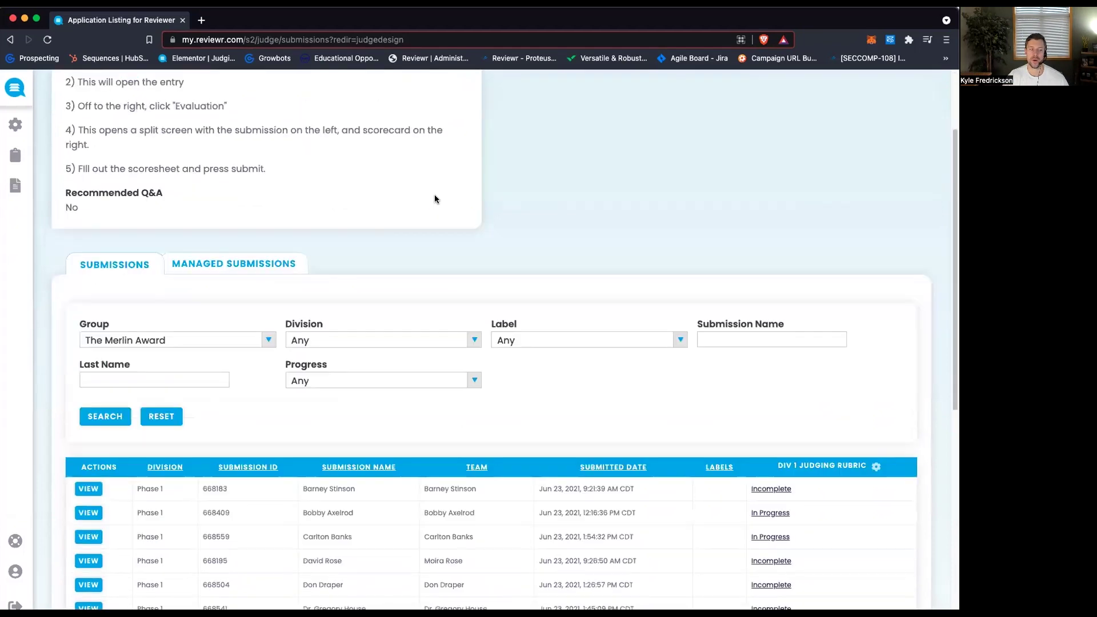
scroll(435, 194, "up", 3)
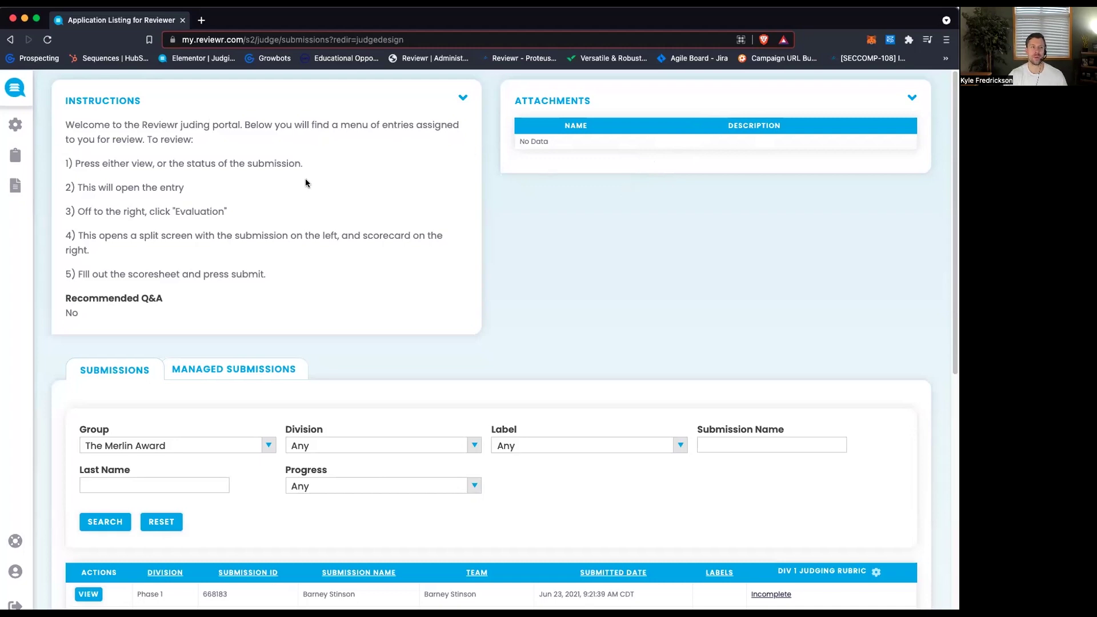
Collapse the Instructions and Attachments cards and scroll to the Phase 1 submissions table.
left_click(462, 98)
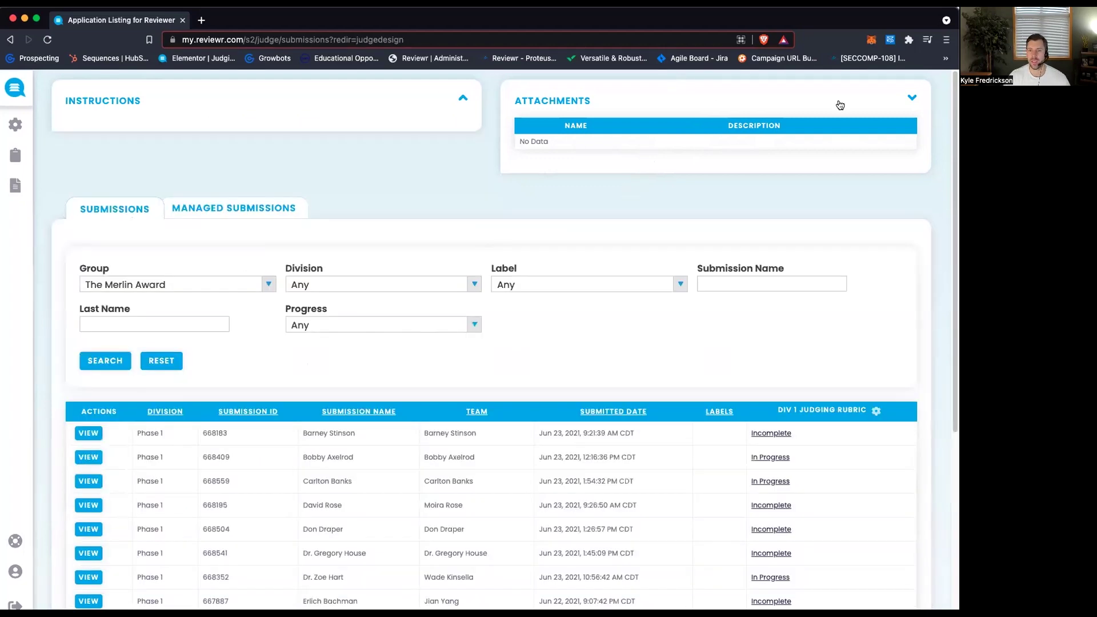
left_click(838, 101)
scroll(669, 247, "down", 2)
scroll(663, 240, "up", 2)
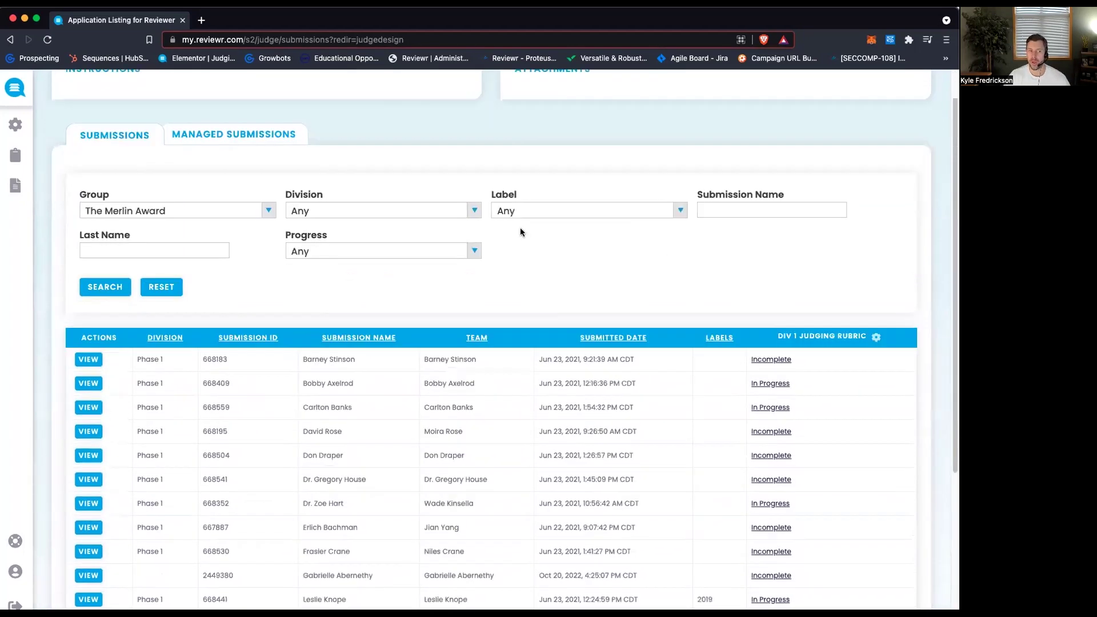
scroll(491, 240, "up", 1)
scroll(309, 287, "down", 3)
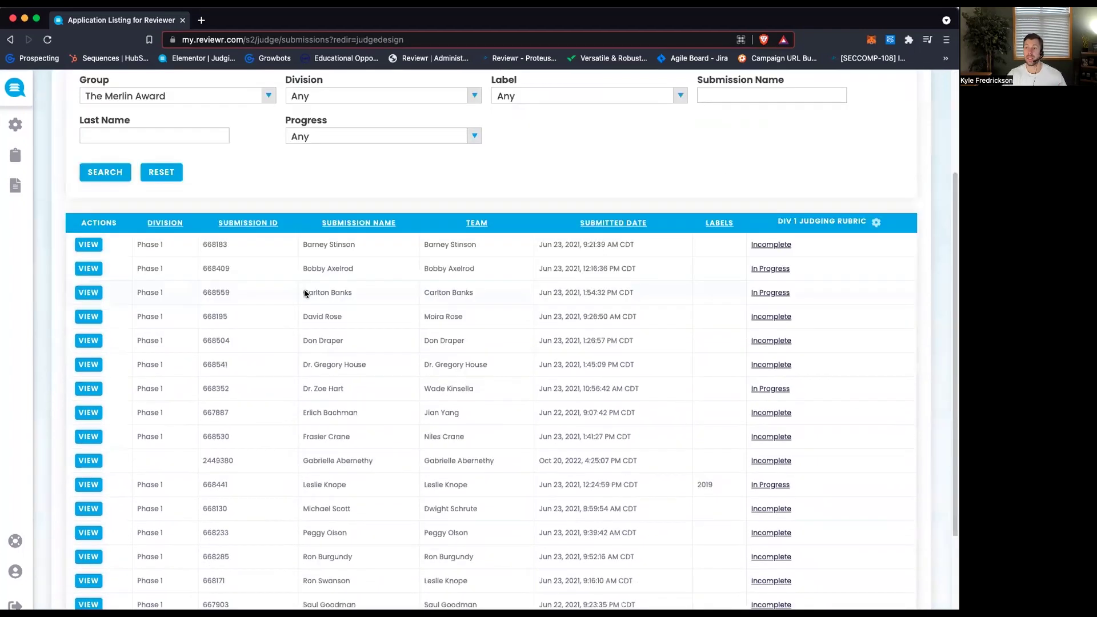
scroll(305, 288, "down", 1)
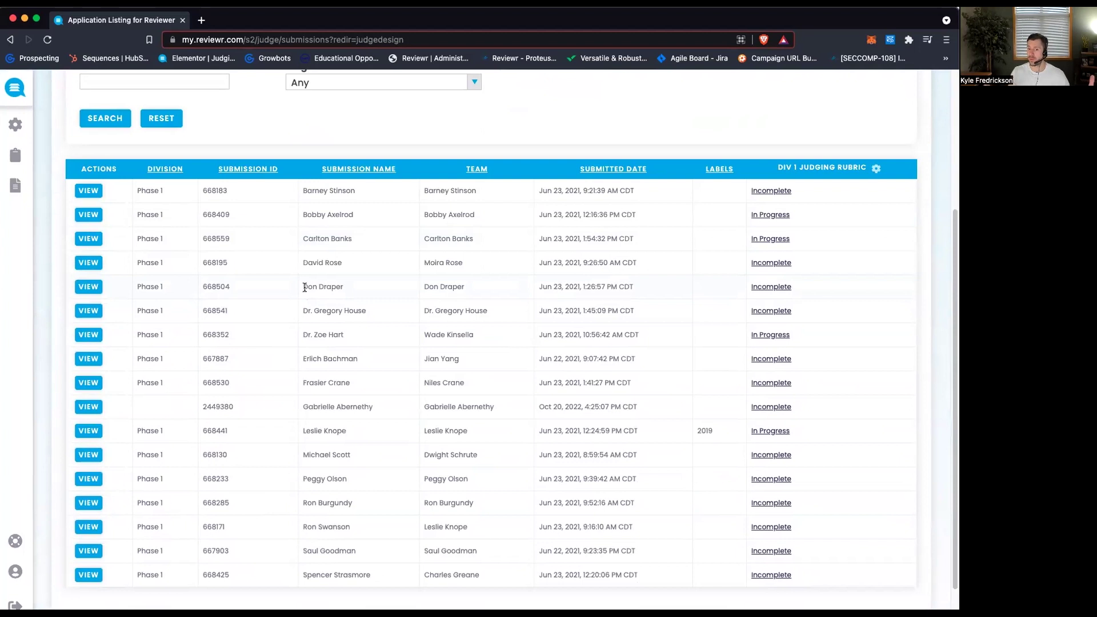
scroll(330, 252, "up", 1)
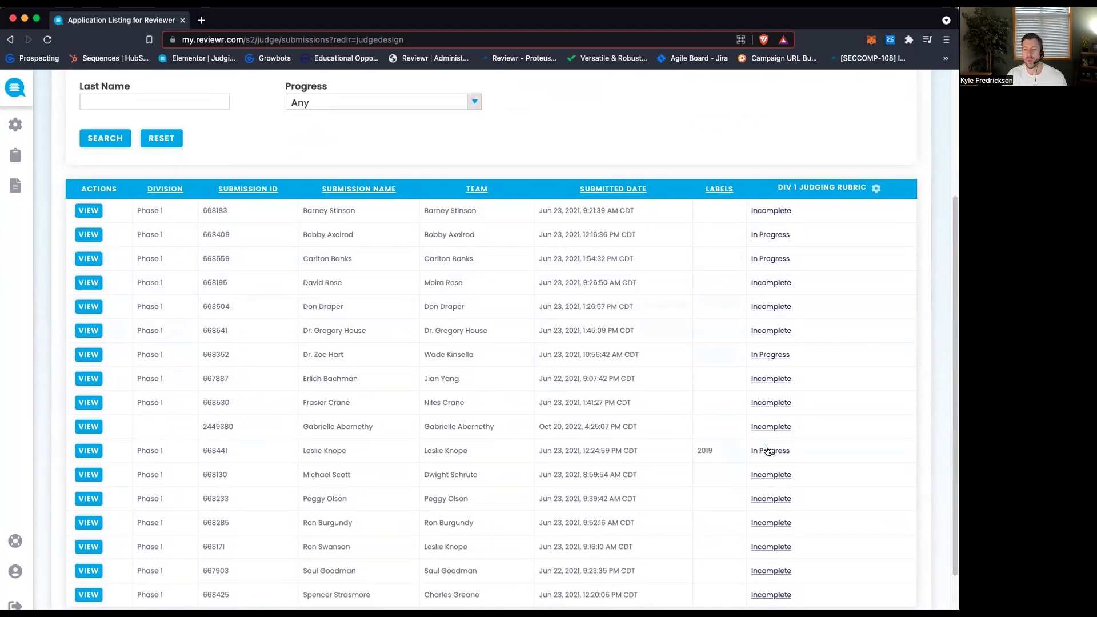
Open the In Progress evaluation for the submission labelled 2019.
scroll(585, 341, "down", 1)
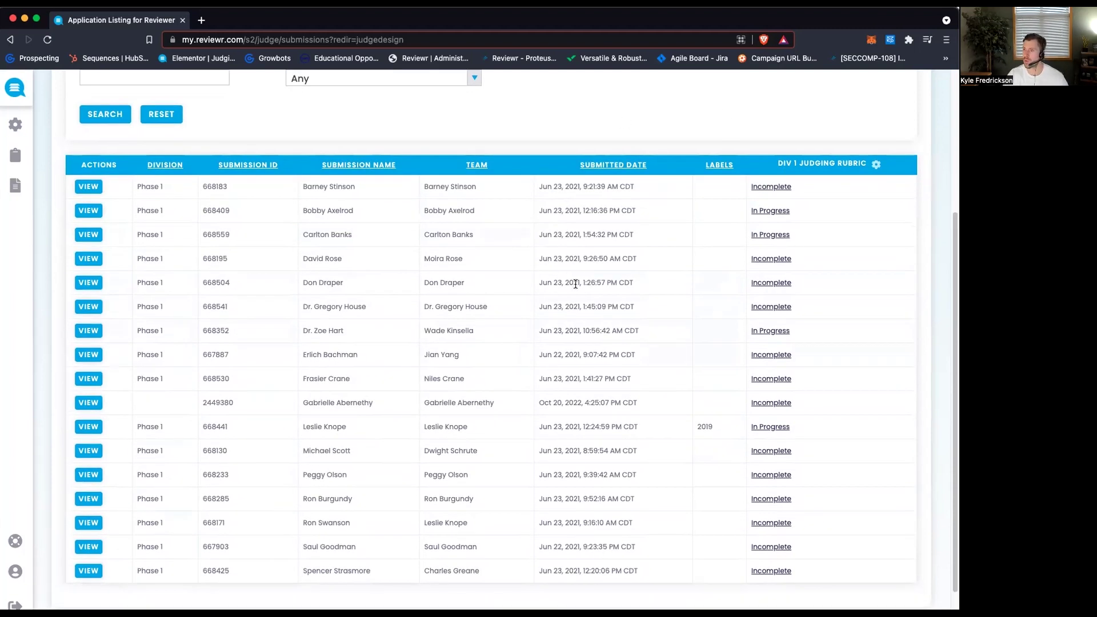
left_click(763, 428)
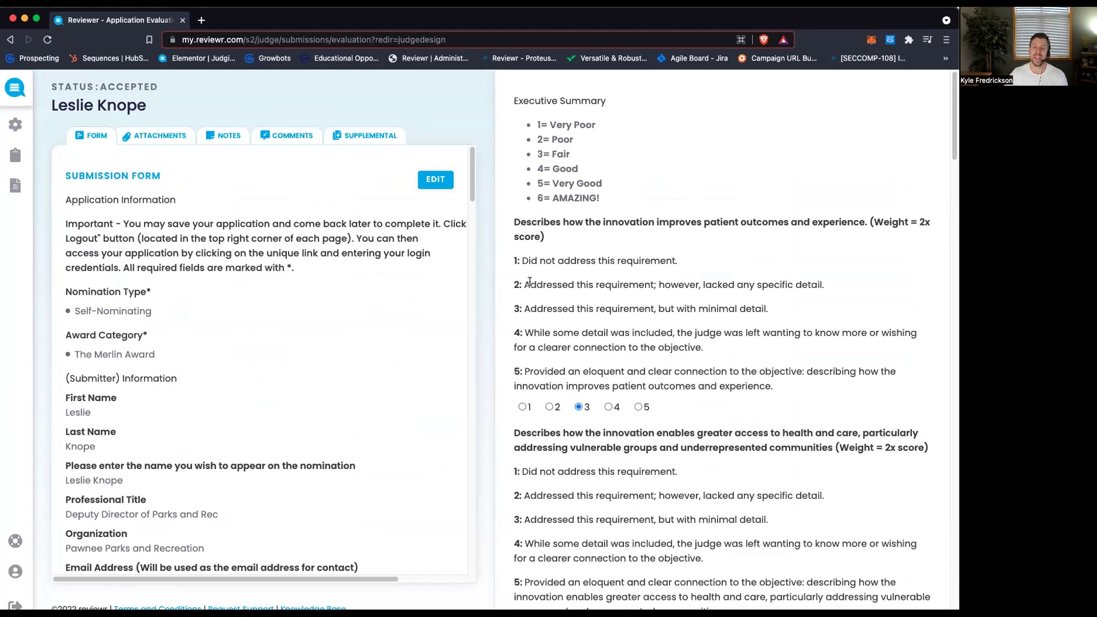
Scroll the rubric to review the patient-outcomes, access and scaling criteria.
scroll(614, 276, "down", 5)
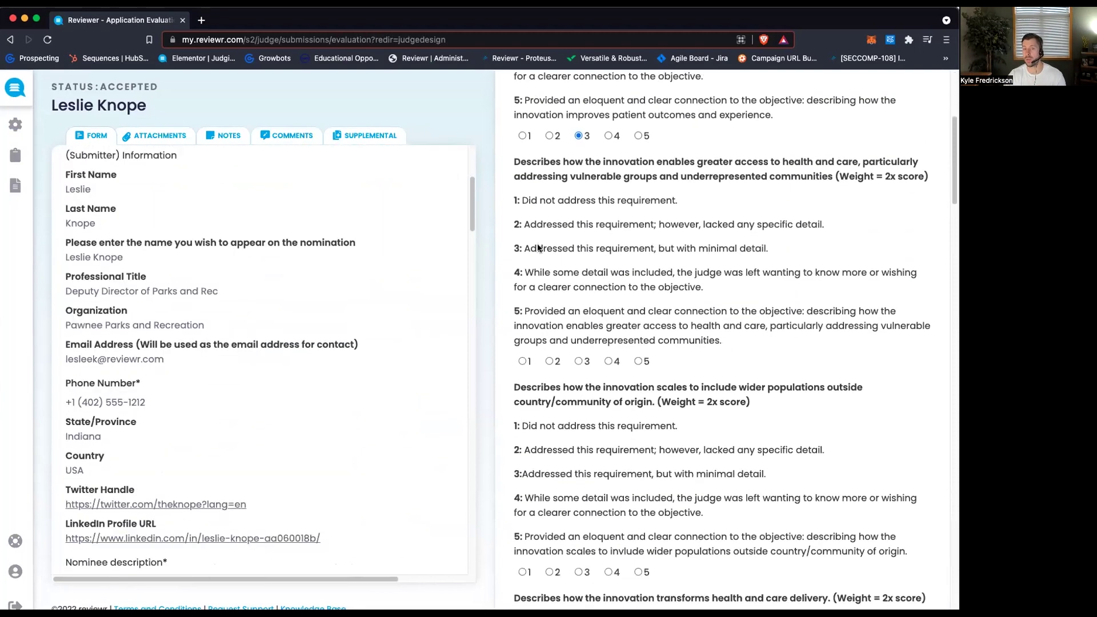
scroll(622, 232, "up", 1)
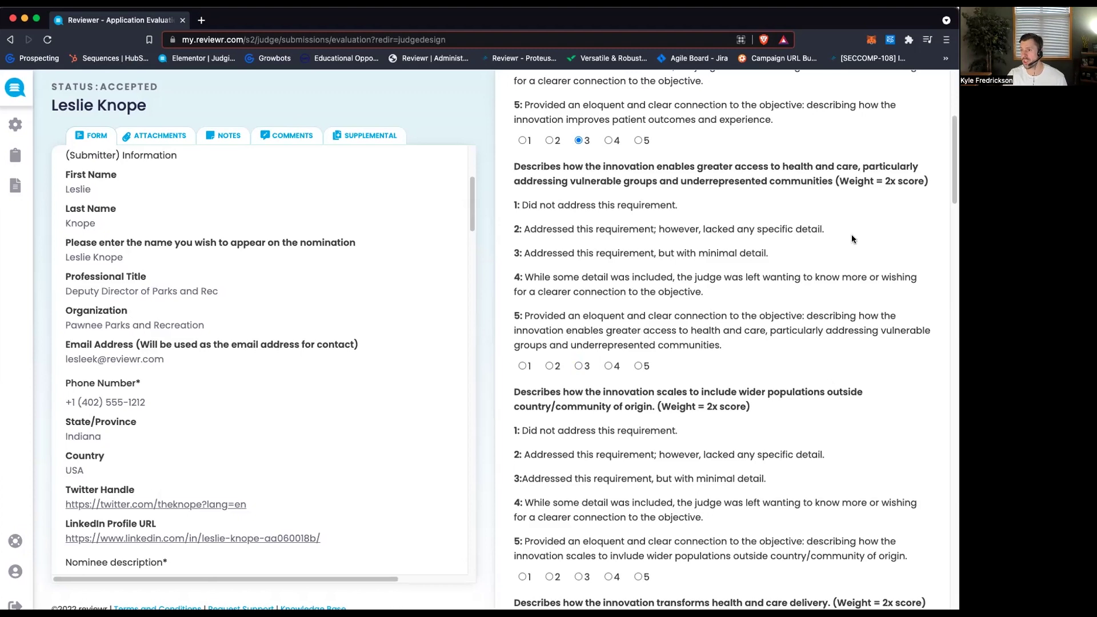
Scroll through the submission form, then view the submission's attachments.
scroll(400, 217, "down", 1)
scroll(413, 209, "down", 3)
scroll(666, 312, "down", 10)
scroll(642, 326, "down", 5)
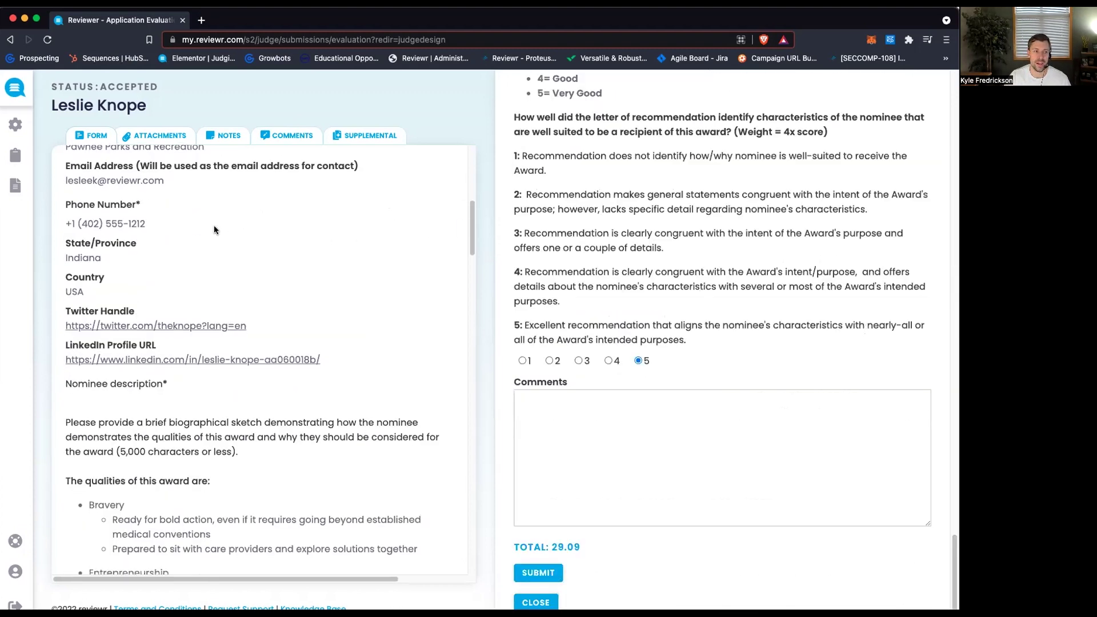
scroll(206, 234, "down", 15)
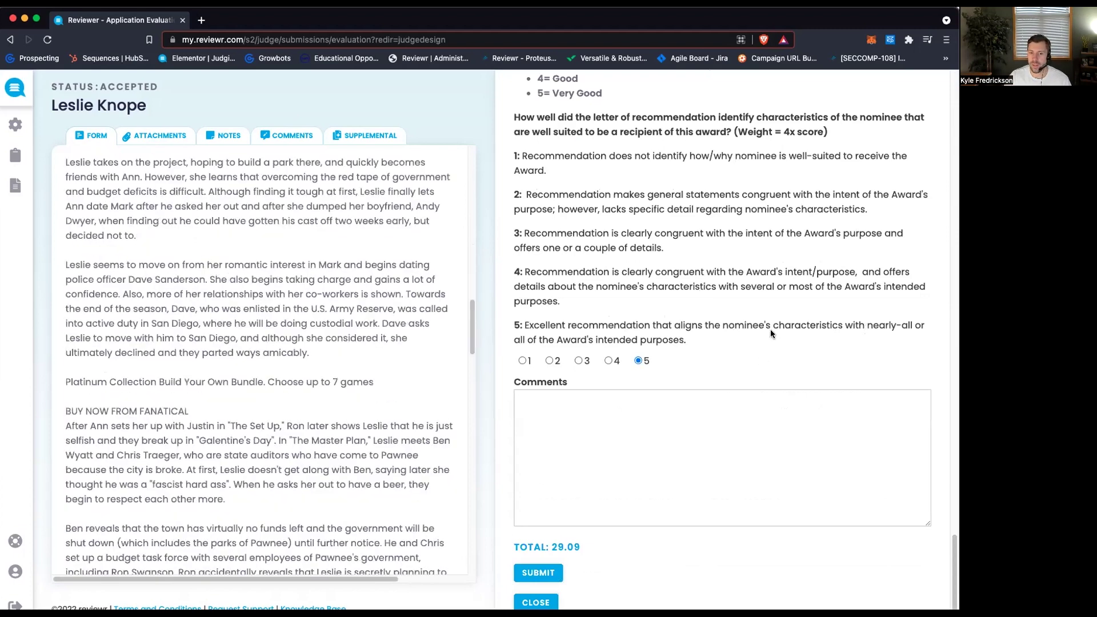
scroll(584, 336, "up", 5)
scroll(583, 337, "up", 3)
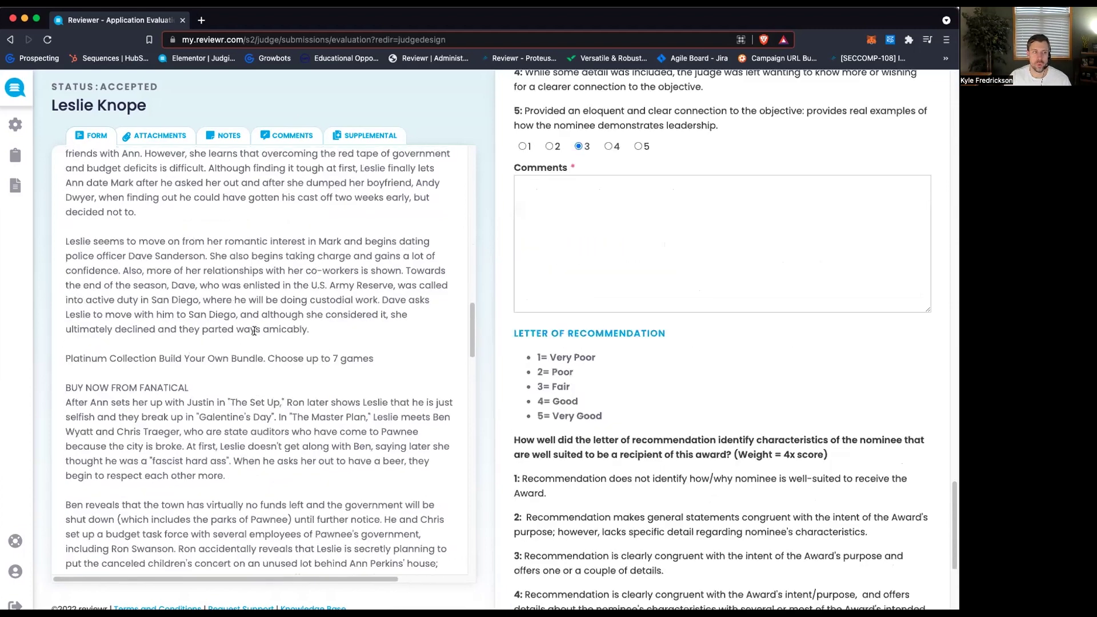
scroll(215, 222, "up", 3)
left_click(157, 136)
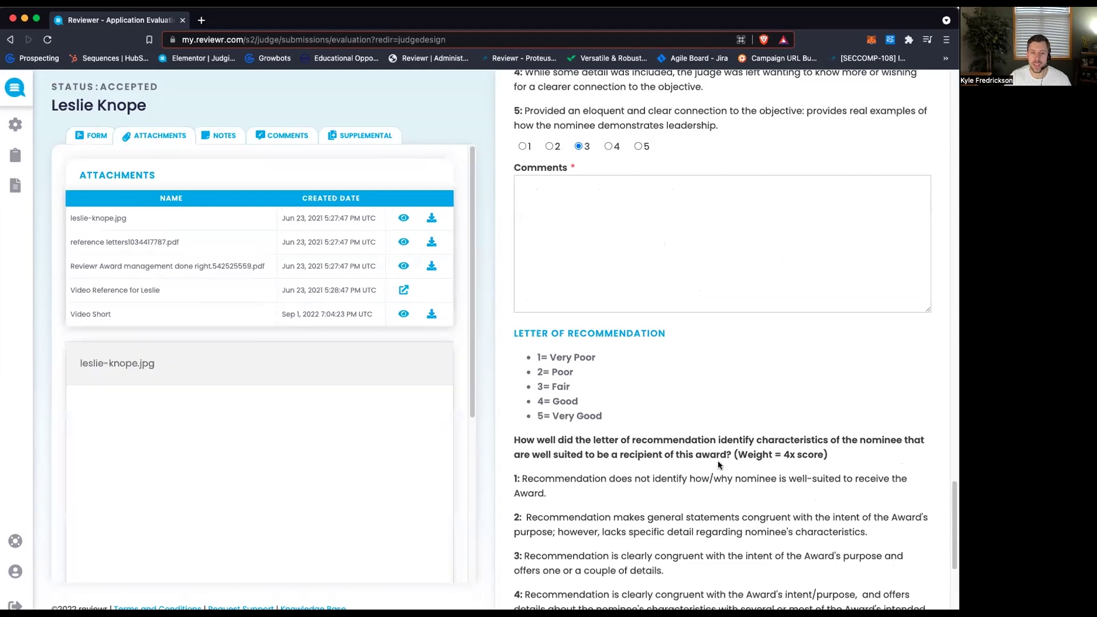
Comment 'dsfsef' on the recommendation letter and rate it 4, totalling 25.45, then return to the form.
scroll(717, 461, "down", 6)
left_click(600, 443)
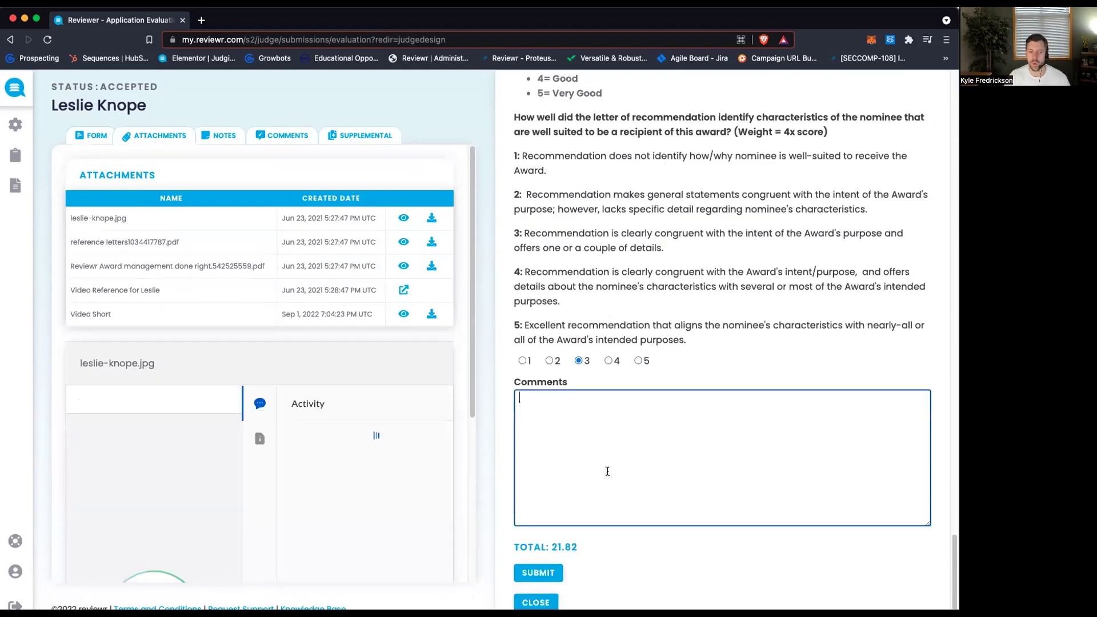
type("dsfsef")
left_click(607, 361)
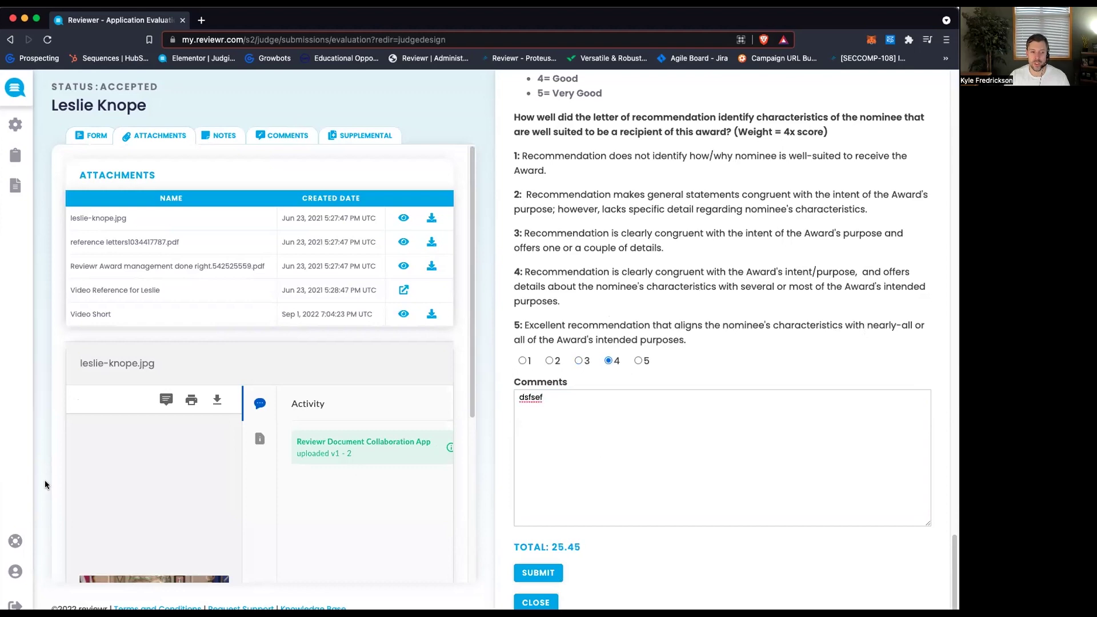
scroll(324, 457, "down", 2)
scroll(217, 394, "up", 3)
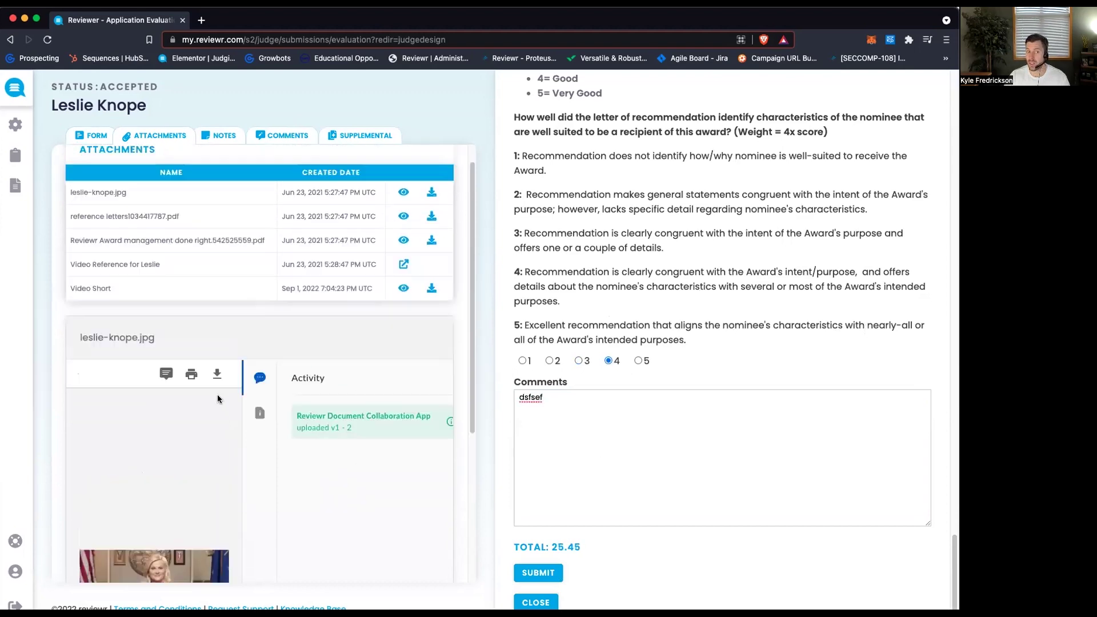
left_click(94, 137)
scroll(361, 309, "down", 10)
Show the supplemental forms and highlight the 25.45 total score.
left_click(366, 137)
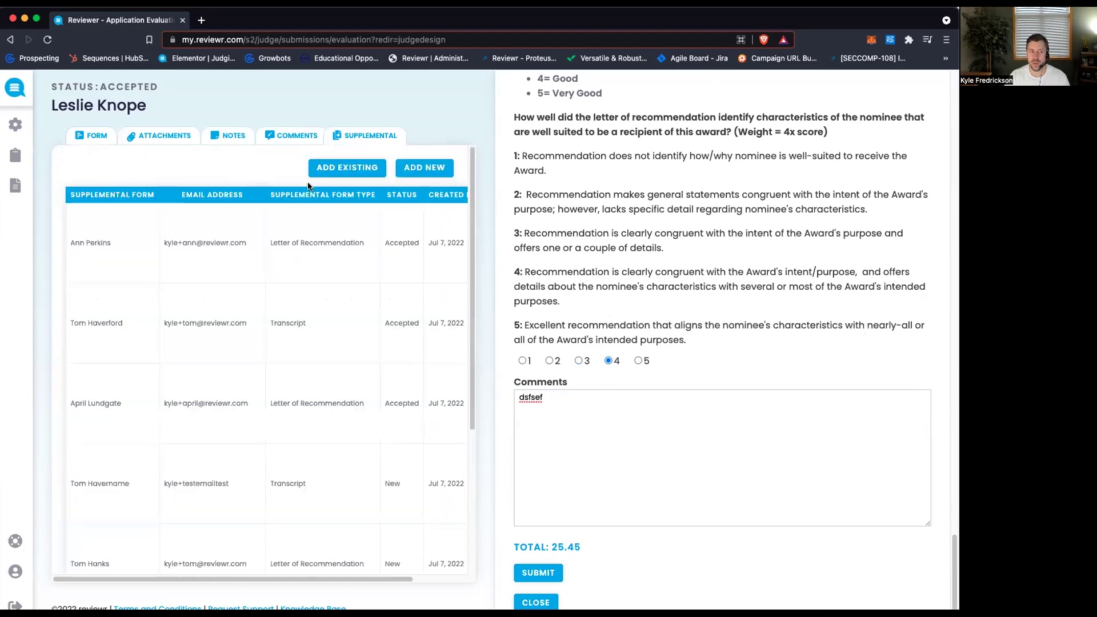
left_click_drag(200, 580, 366, 412)
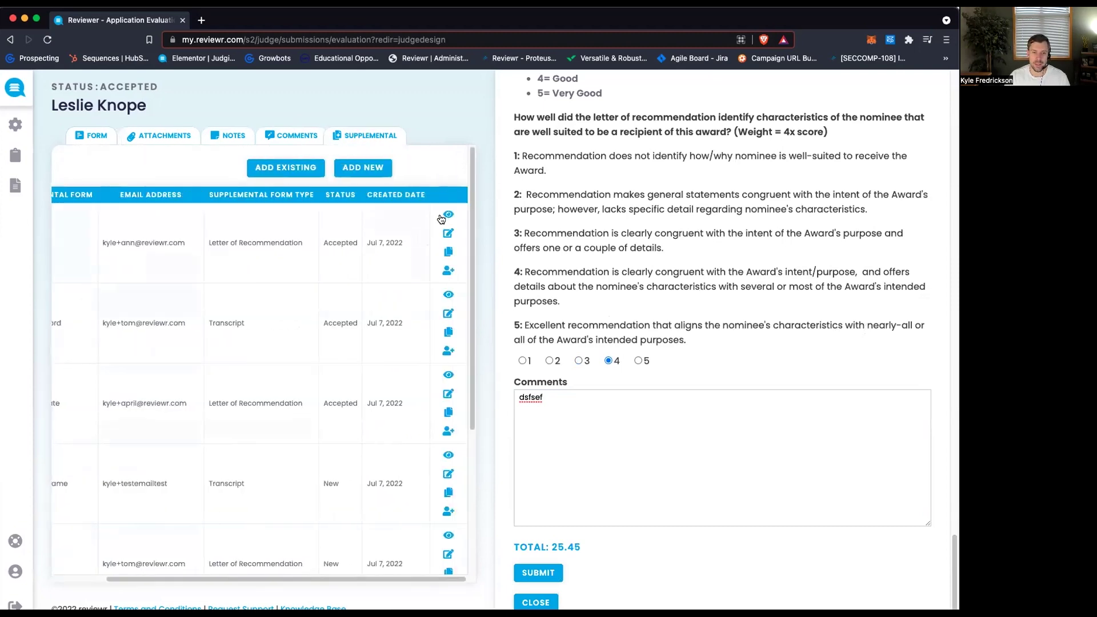
scroll(288, 387, "down", 10)
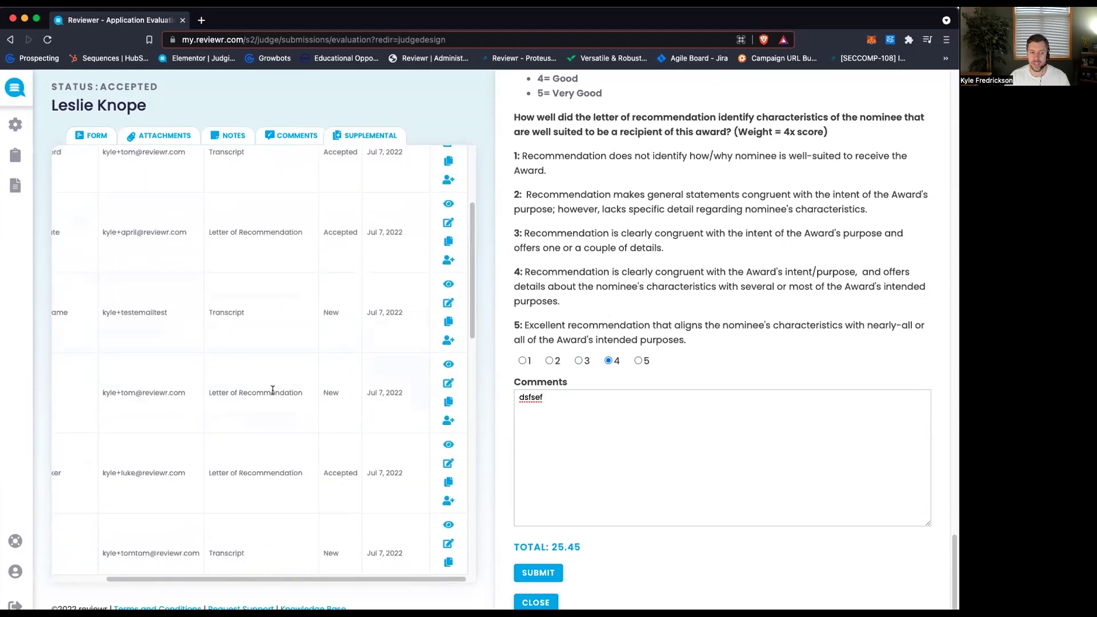
scroll(200, 561, "left", 3)
left_click_drag(520, 546, 580, 545)
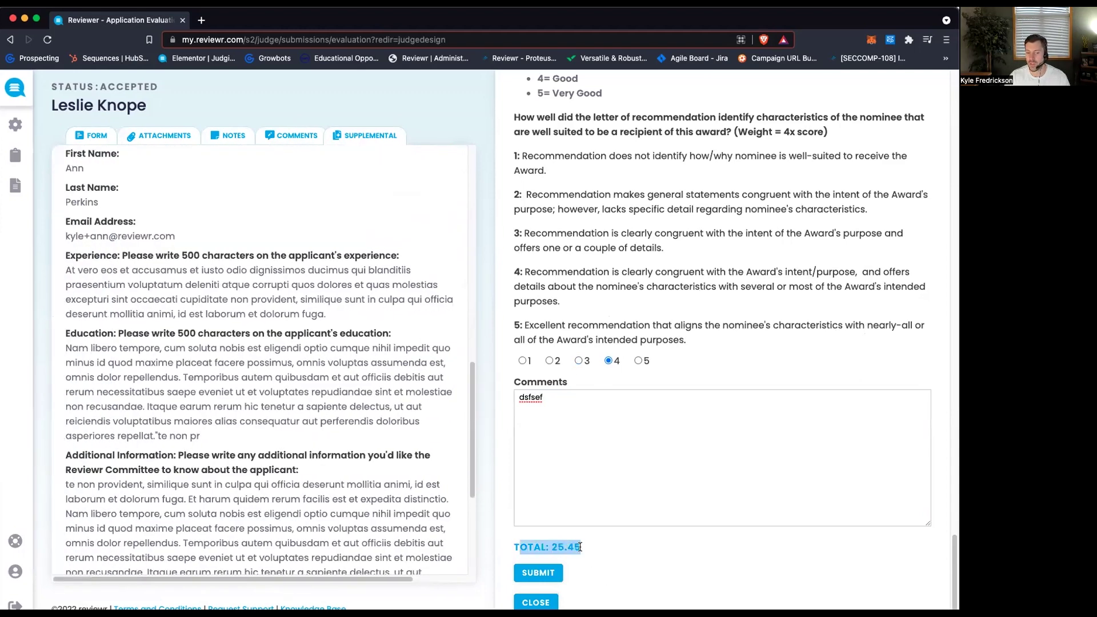
Rate the recommendation letter 3 (total 21.82), submit, and scroll up to the required comment.
left_click(577, 360)
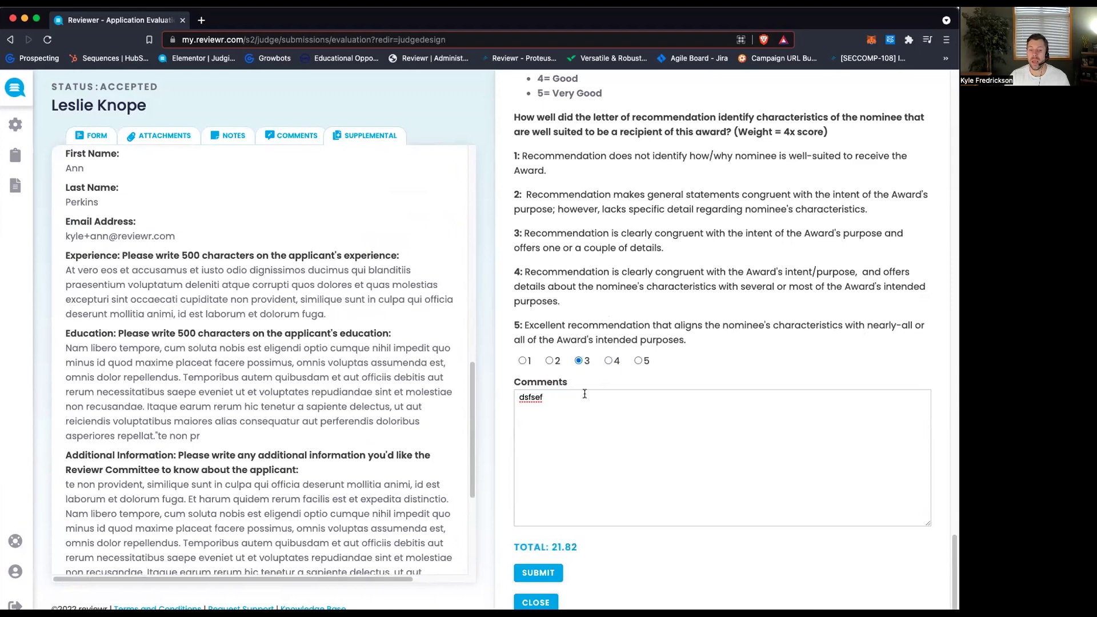
left_click(545, 577)
scroll(587, 376, "up", 10)
scroll(568, 366, "up", 15)
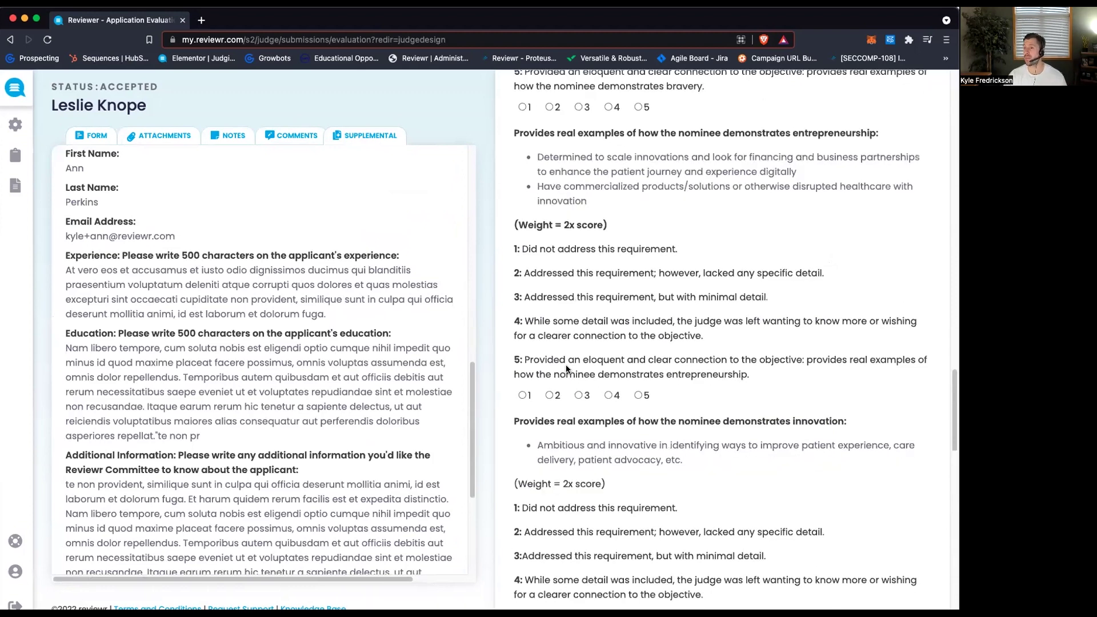
scroll(444, 172, "up", 8)
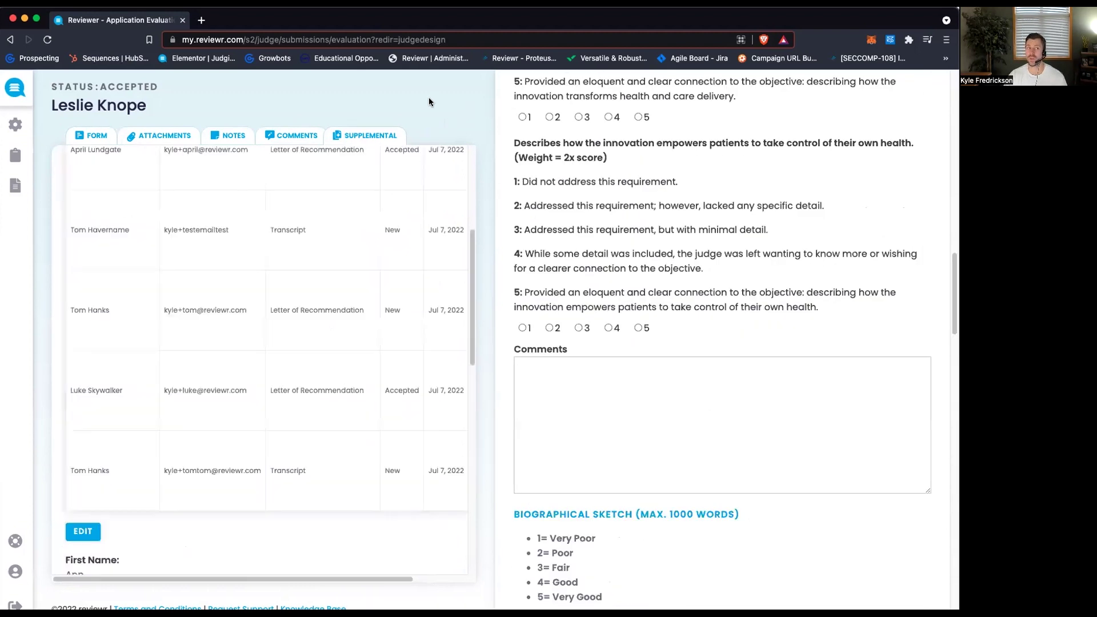
Go to Submissions and scroll to the 2019 submission still marked In Progress.
left_click(47, 157)
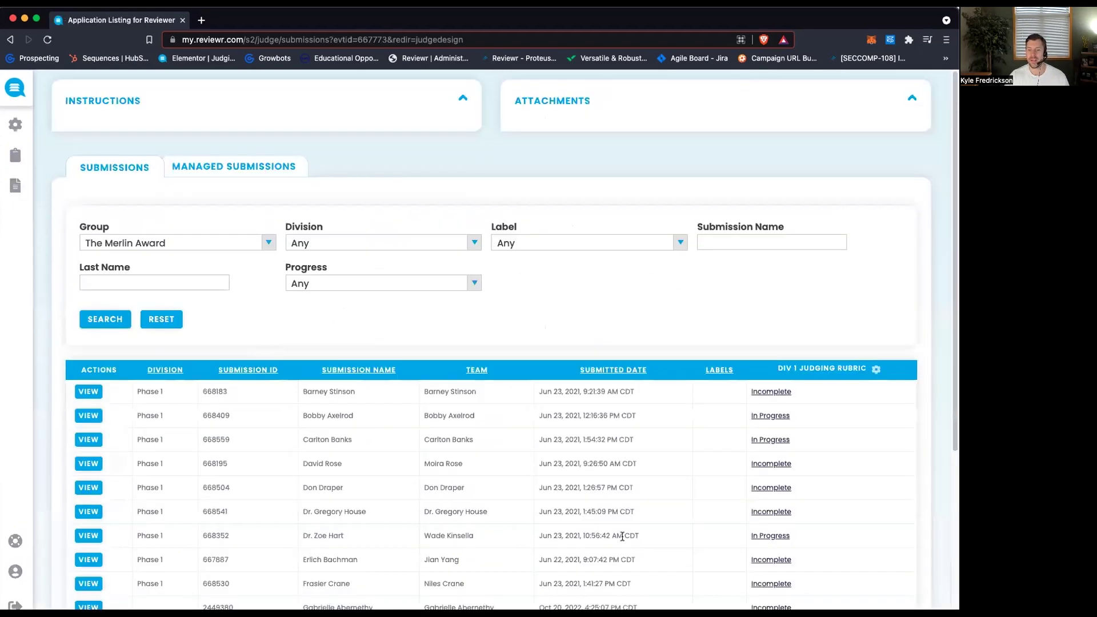
scroll(622, 536, "down", 5)
scroll(706, 473, "down", 1)
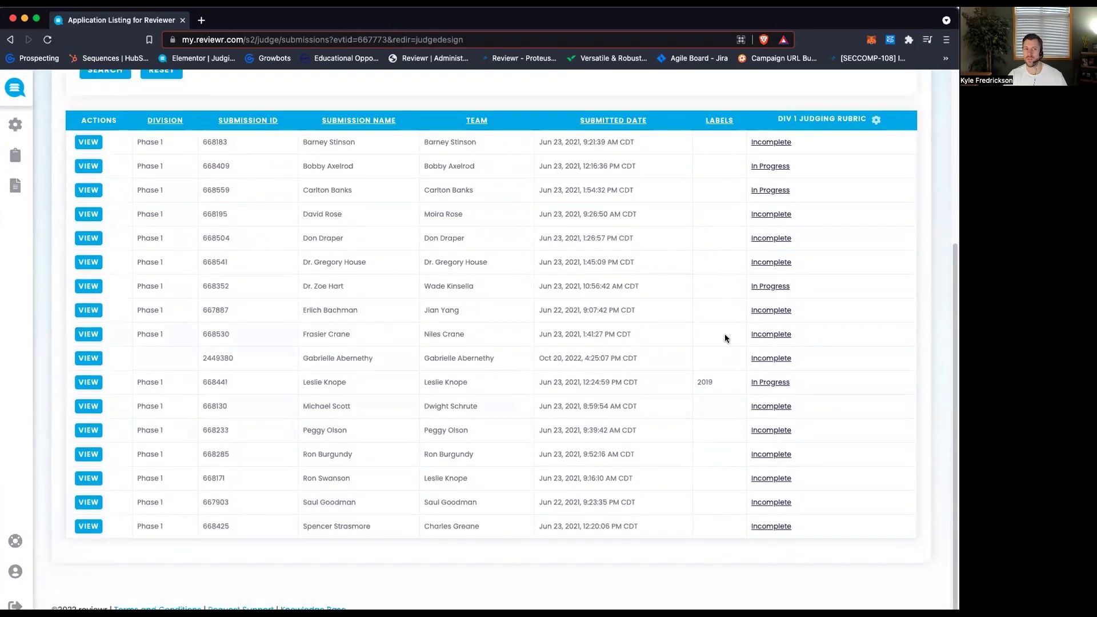